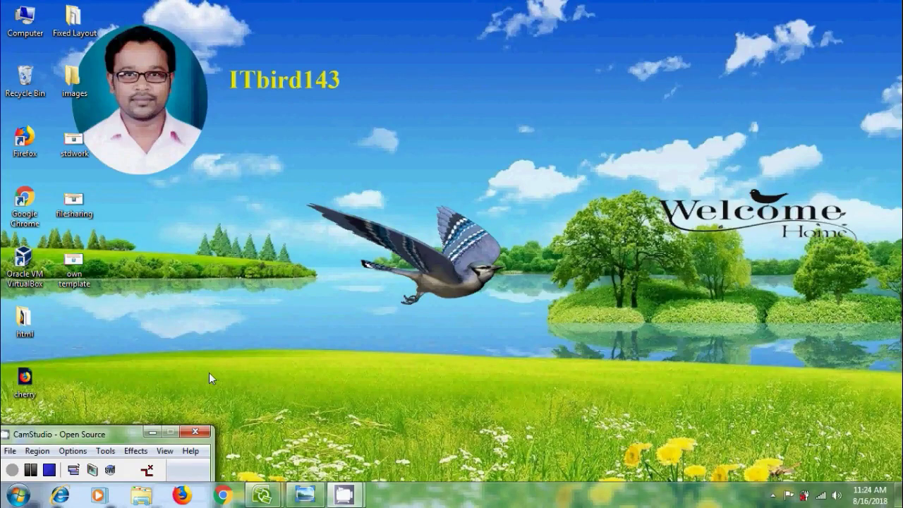
Restore Windows Photo Viewer showing the 'Tutorial 3 - Creating Standard Workspace' title image
left_click(305, 495)
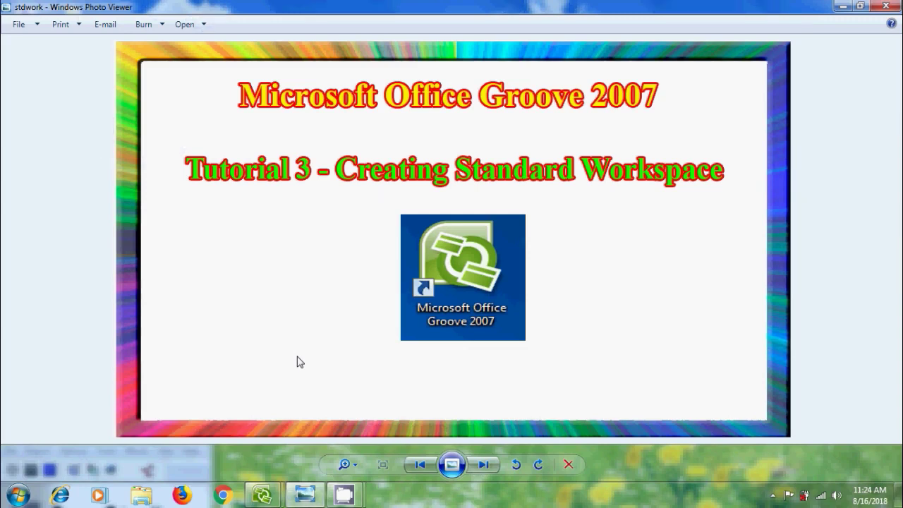
Bring up the Groove Launchbar, whose workspace list is still empty
mouse_move(262, 495)
left_click(238, 461)
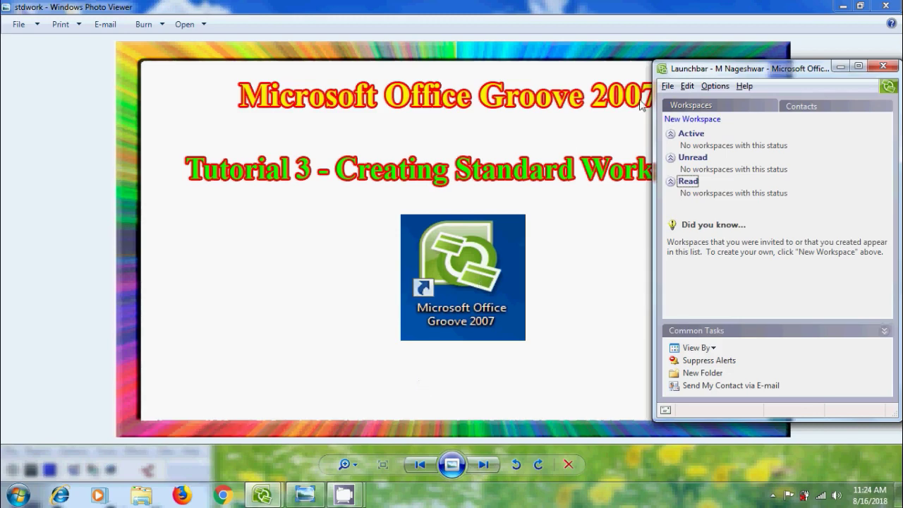
Create a Standard workspace named 'test', opening with Files and Discussion tools
left_click(708, 120)
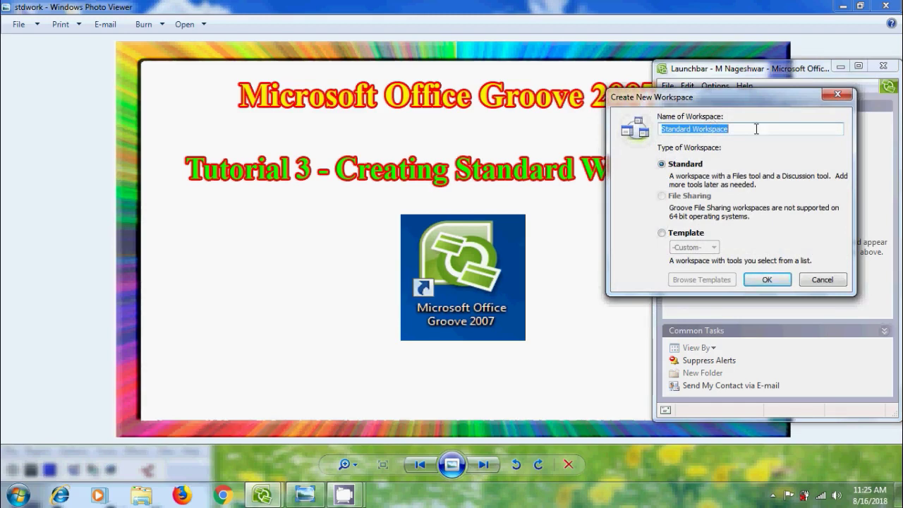
type("test")
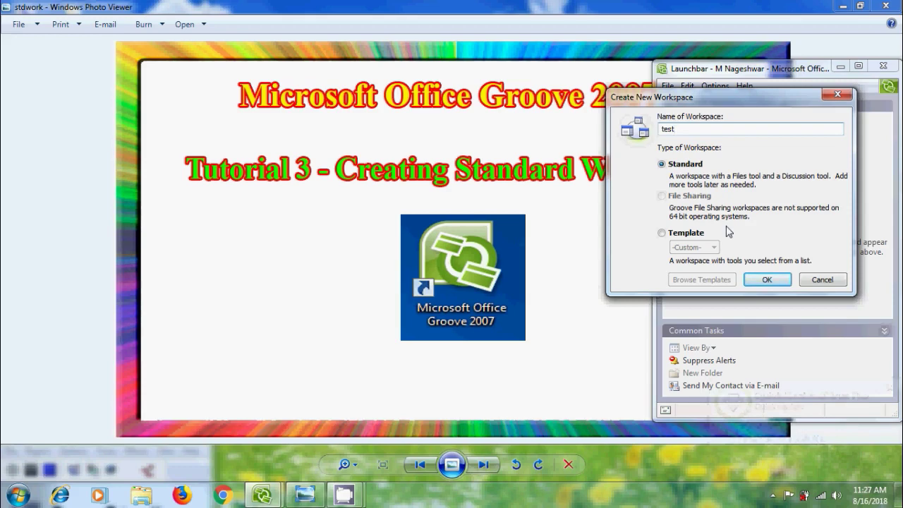
left_click(663, 234)
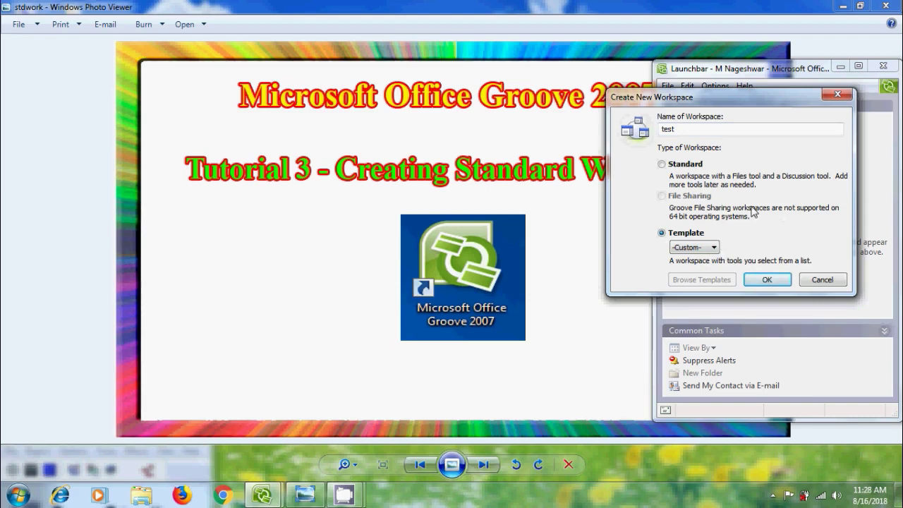
left_click(667, 167)
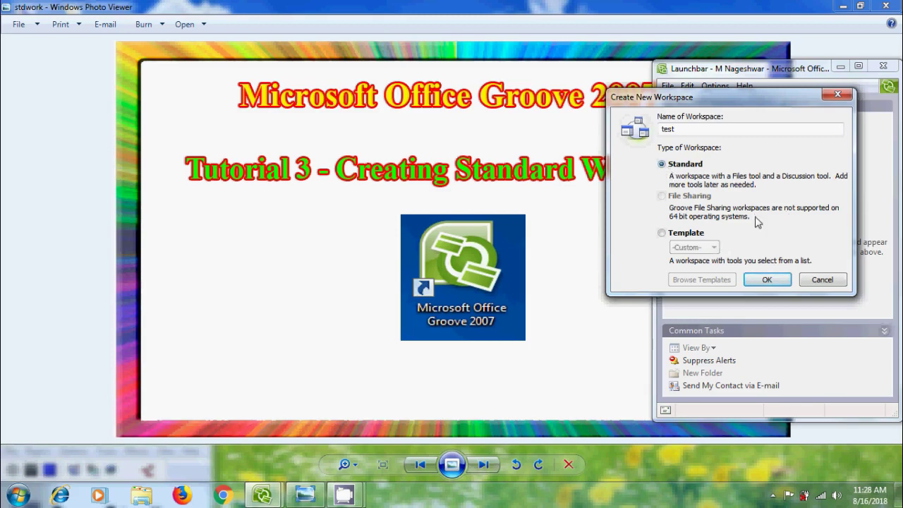
left_click(779, 282)
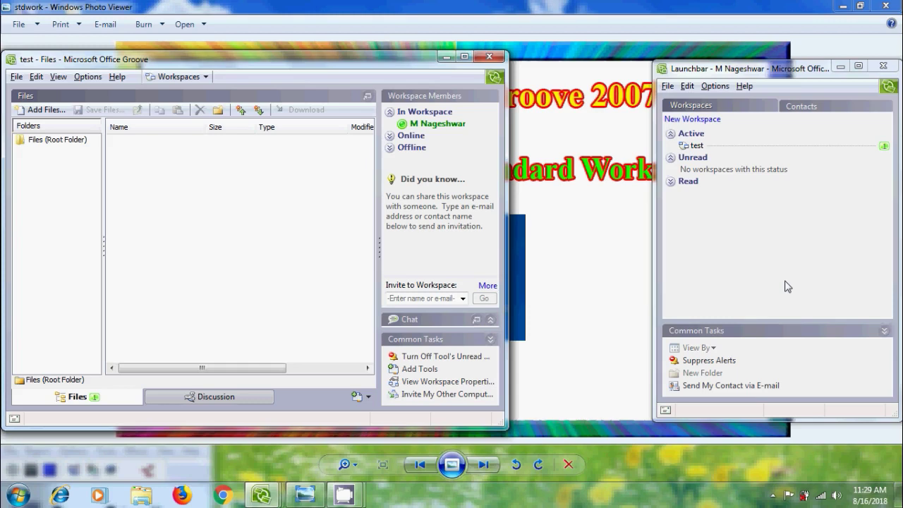
Show the add-tool menu listing Calendar, Notepad, Sketchpad and other tools
left_click(369, 398)
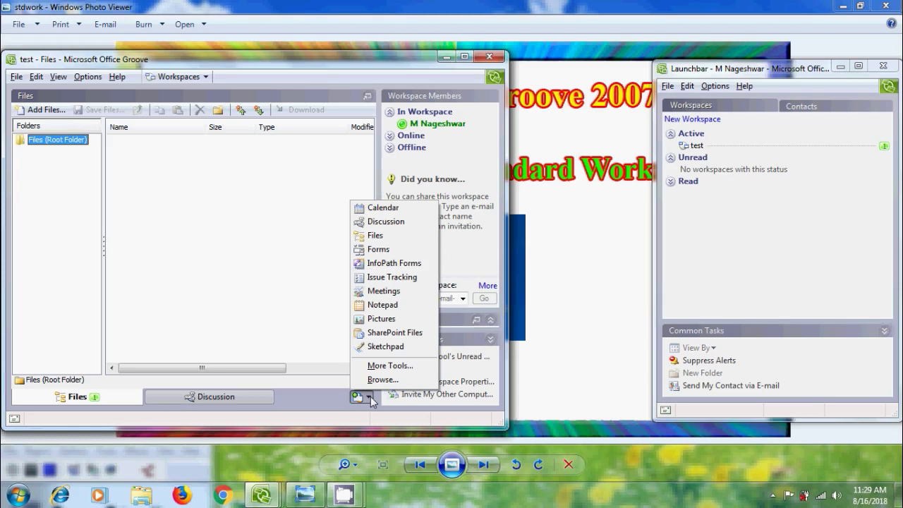
Add the Calendar, Chess Game, Meetings, Notepad and Pictures tools through More Tools
left_click(390, 366)
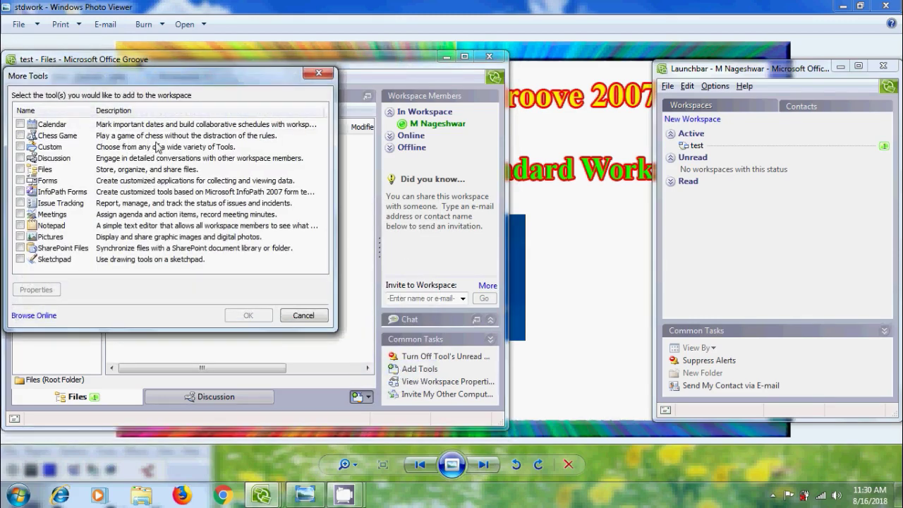
left_click(20, 124)
left_click(20, 214)
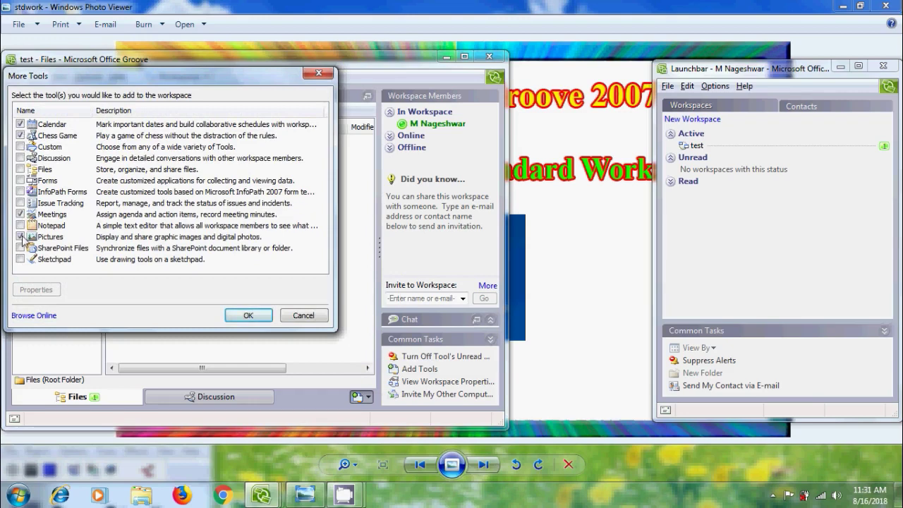
left_click(20, 225)
left_click(242, 317)
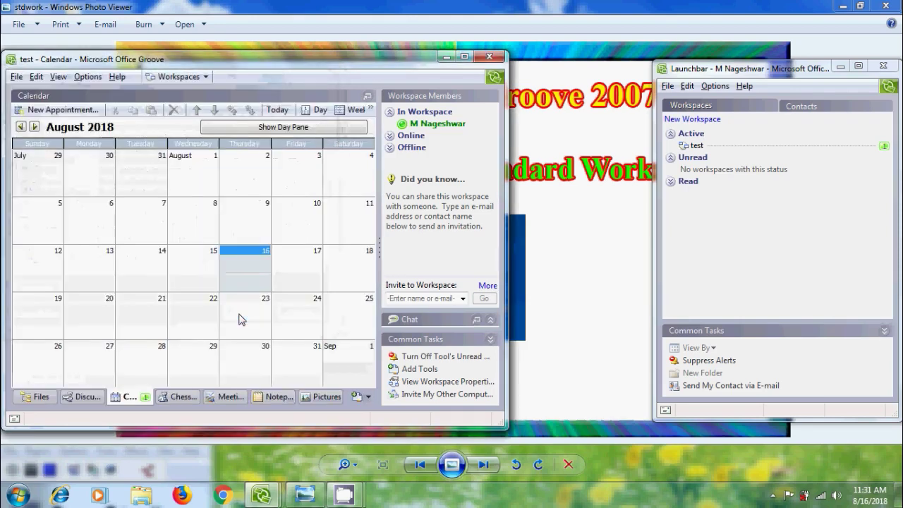
View the Chess Game, Meetings, Notepad and Pictures tools, then return to Files
left_click(182, 398)
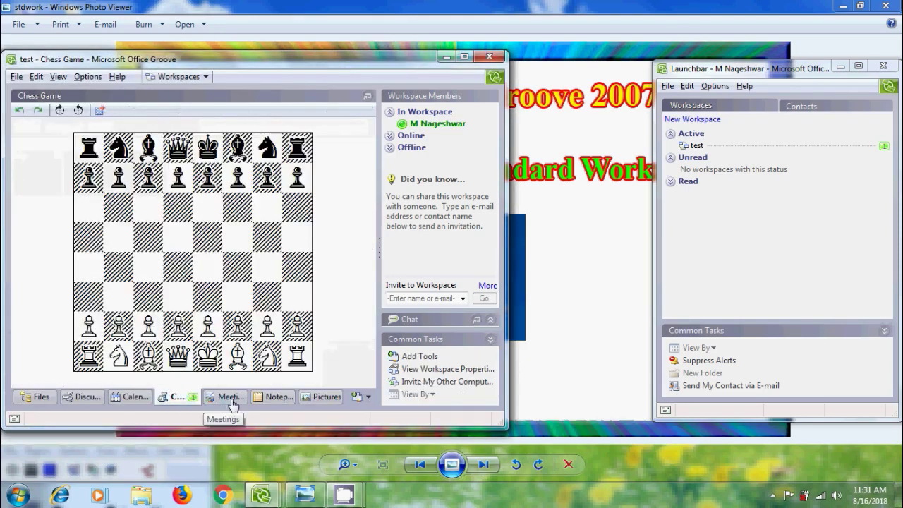
left_click(227, 396)
left_click(275, 397)
left_click(316, 405)
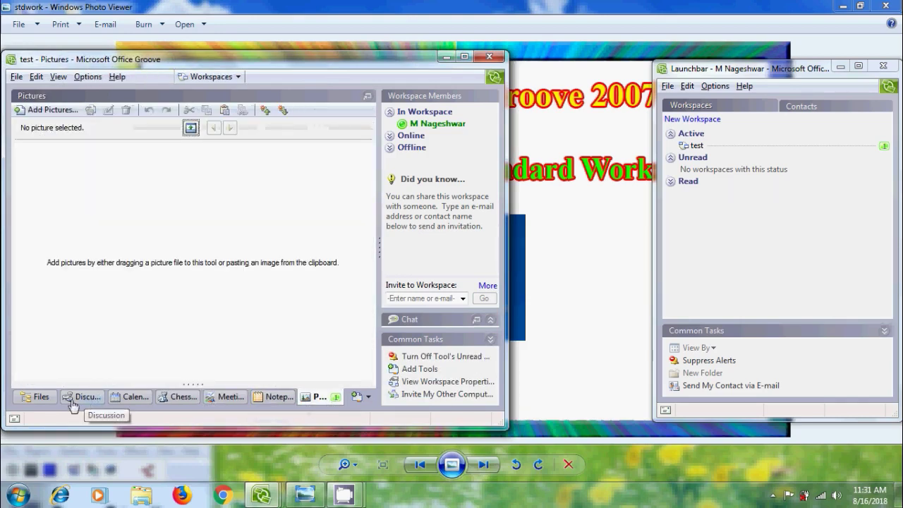
left_click(37, 398)
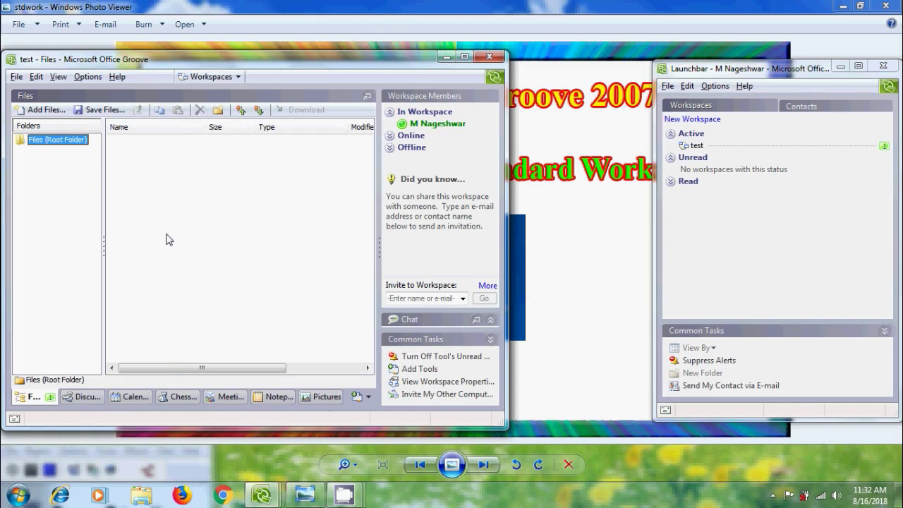
Add both cherry images, both logo images and test from Desktop\images to Files
left_click(46, 111)
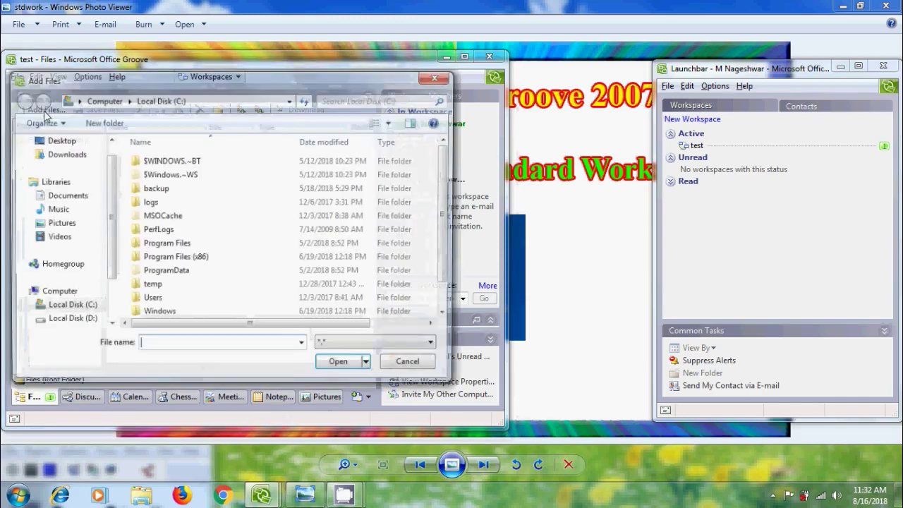
left_click(70, 142)
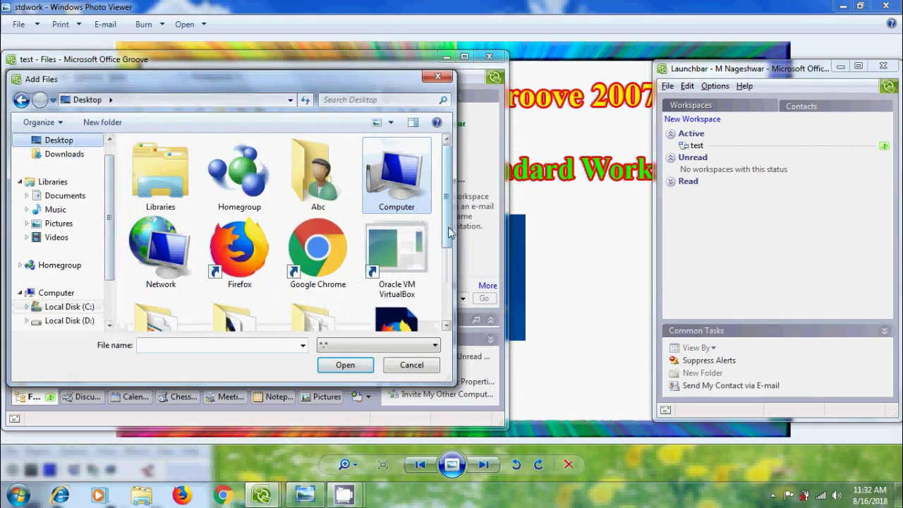
scroll(367, 247, "down", 3)
double_click(304, 243)
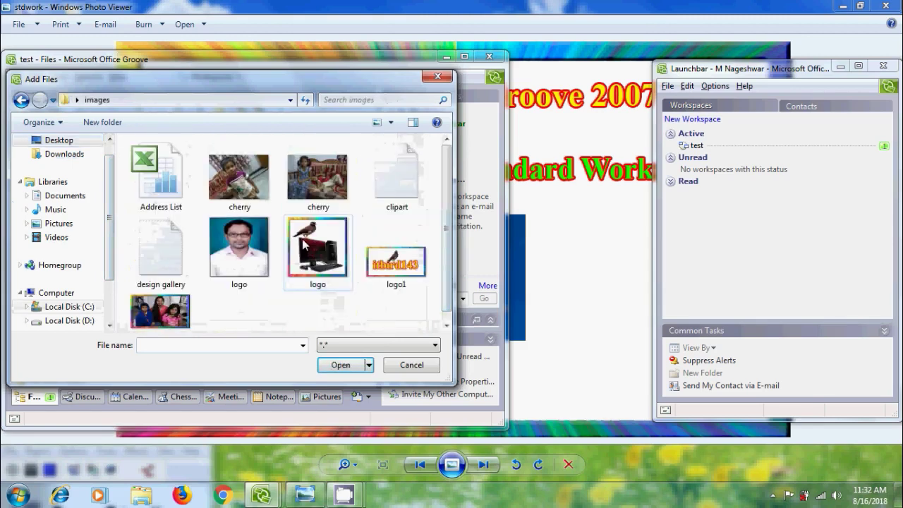
left_click(238, 201)
left_click(327, 203, "ctrl")
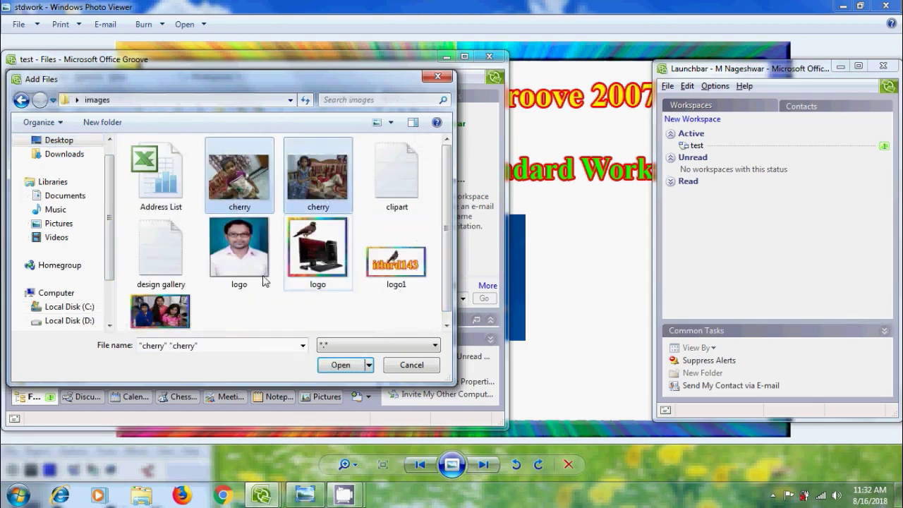
left_click(239, 248, "ctrl")
left_click(318, 248, "ctrl")
left_click(160, 312, "ctrl")
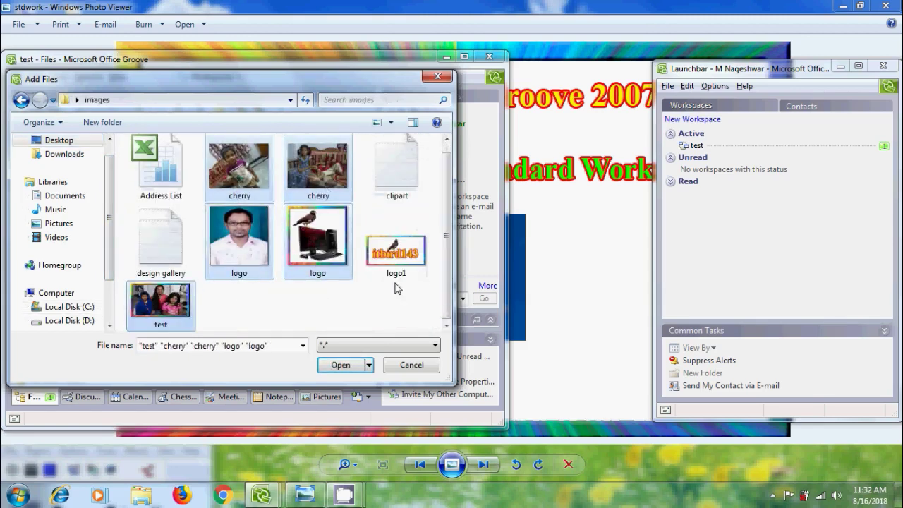
left_click(348, 366)
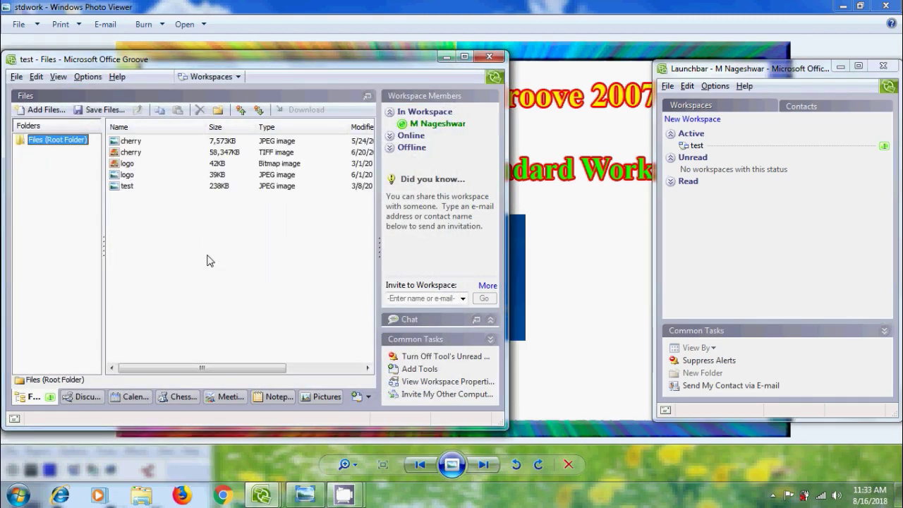
Save the workspace files into a new Desktop folder named 'groove'
left_click(117, 112)
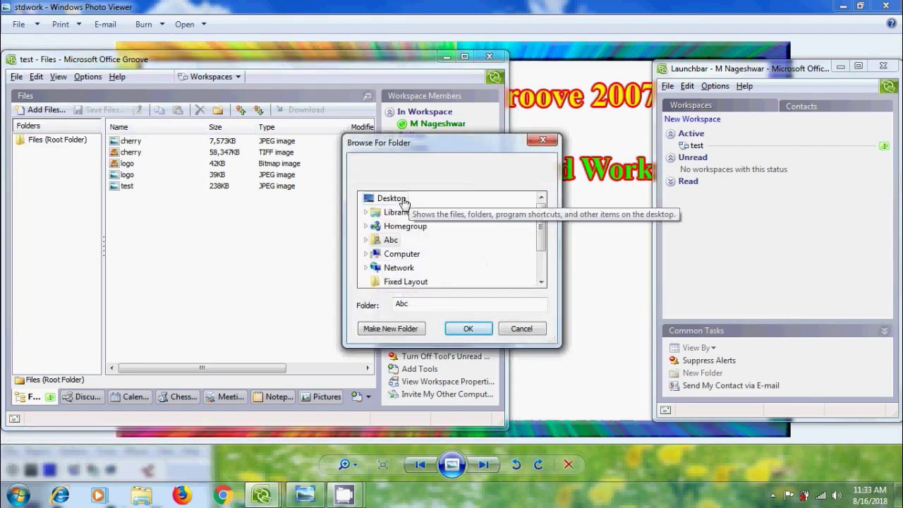
left_click(403, 199)
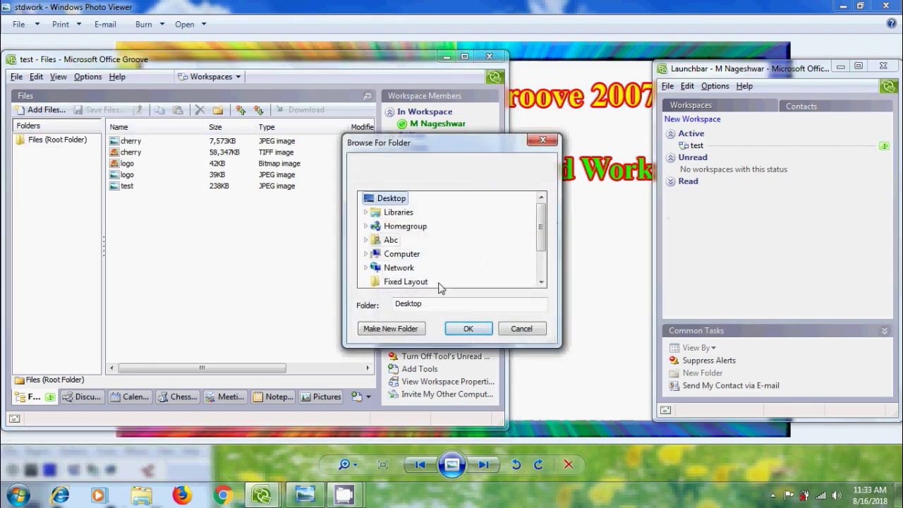
left_click(414, 330)
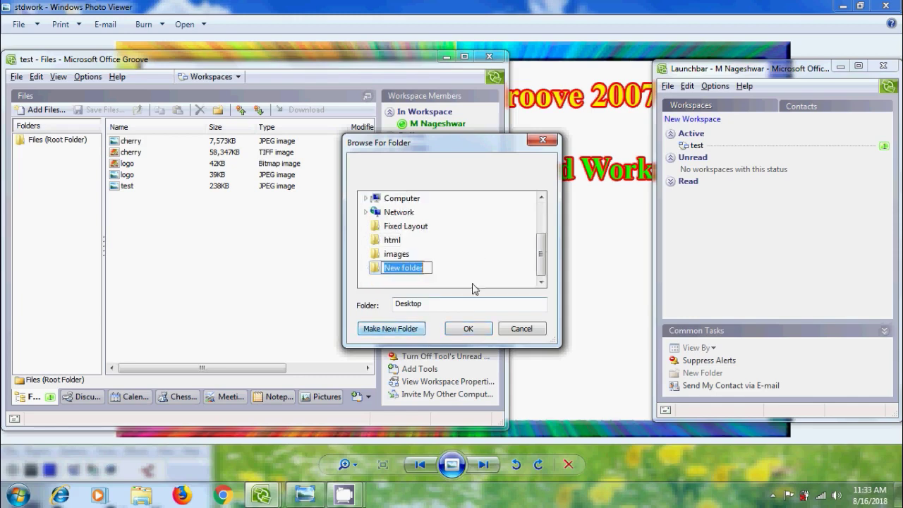
type("groove")
key("Return")
left_click(468, 329)
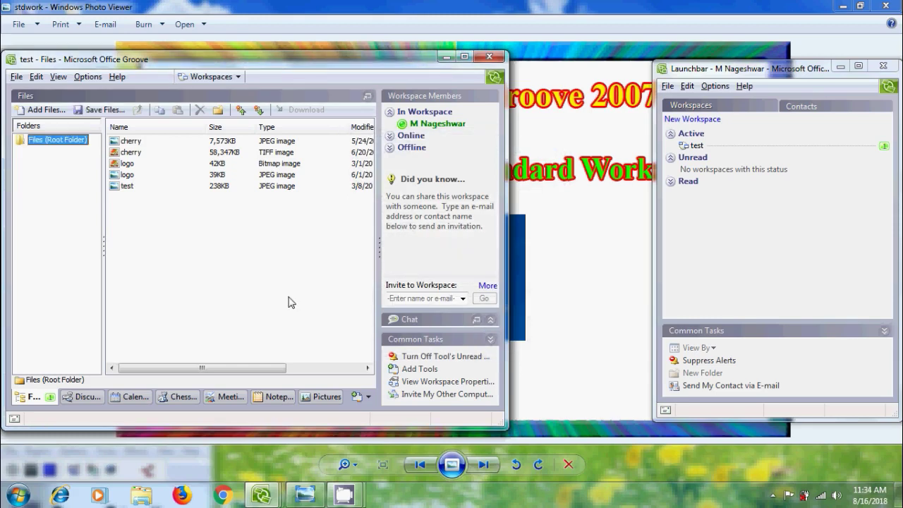
Open and close the Workspaces list, then expand the workspace Chat pane
left_click(239, 77)
left_click(238, 77)
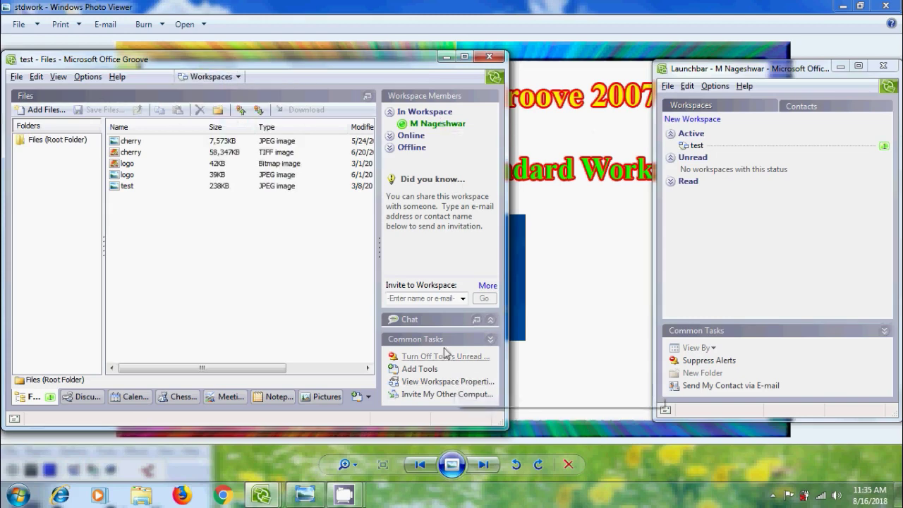
left_click(490, 320)
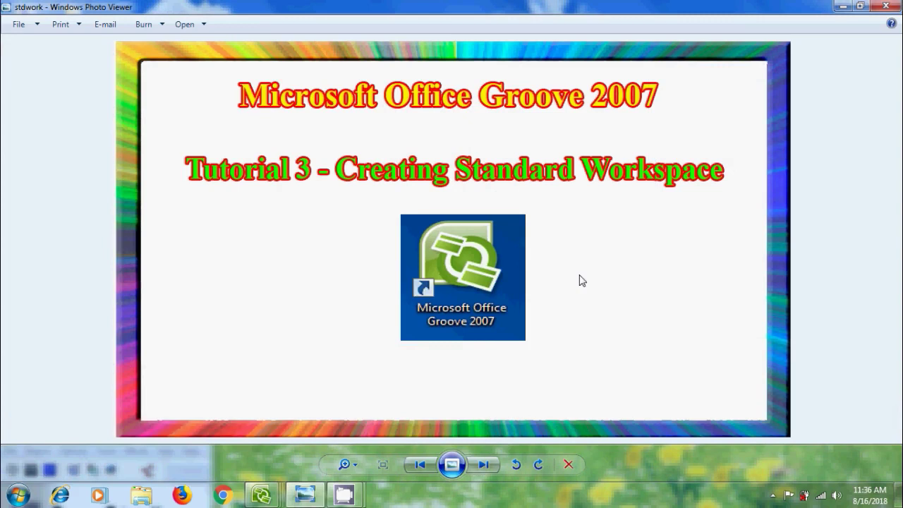
Minimize the Photo Viewer title image and the 'test - Files' workspace window
left_click(843, 6)
left_click(446, 56)
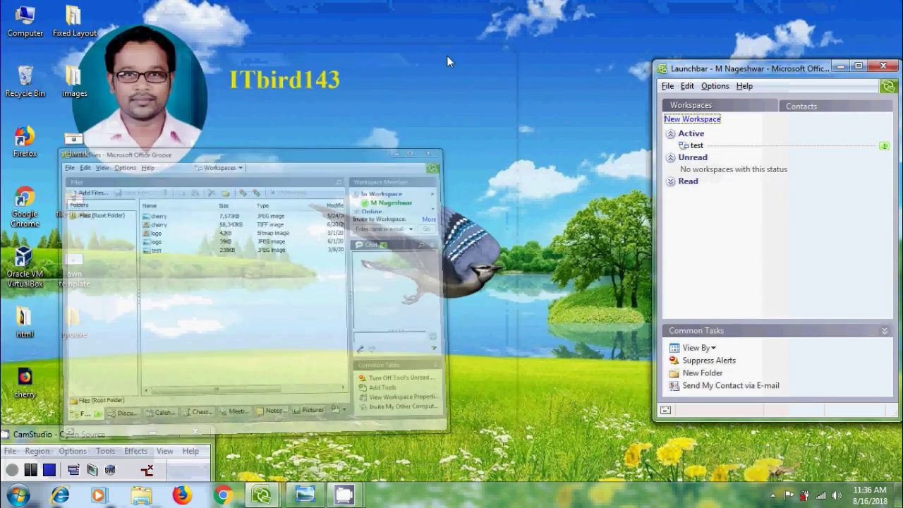